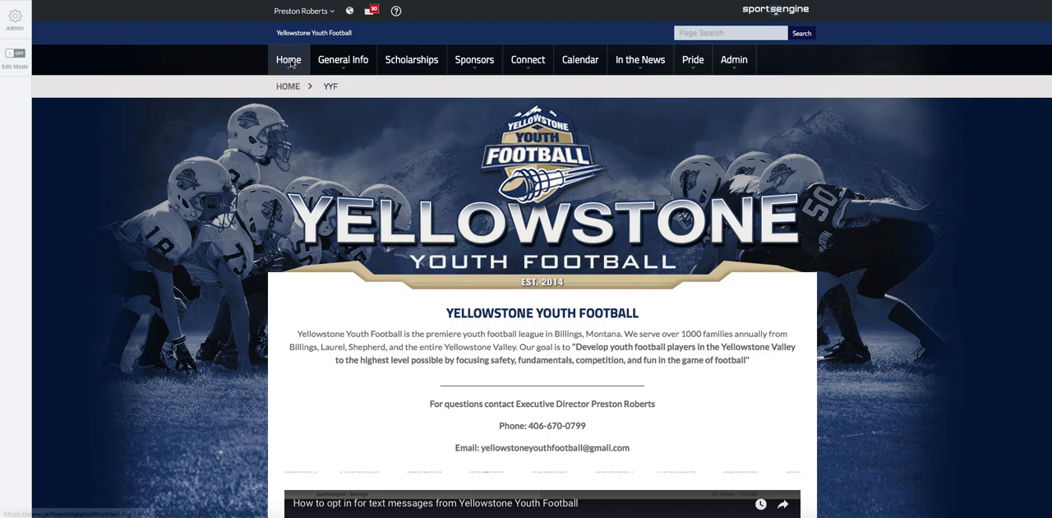
# - Open the Sr. Broncos team page within the Snr. division of Yellowstone Youth Football
pyautogui.moveTo(290, 64)
pyautogui.moveTo(279, 86)
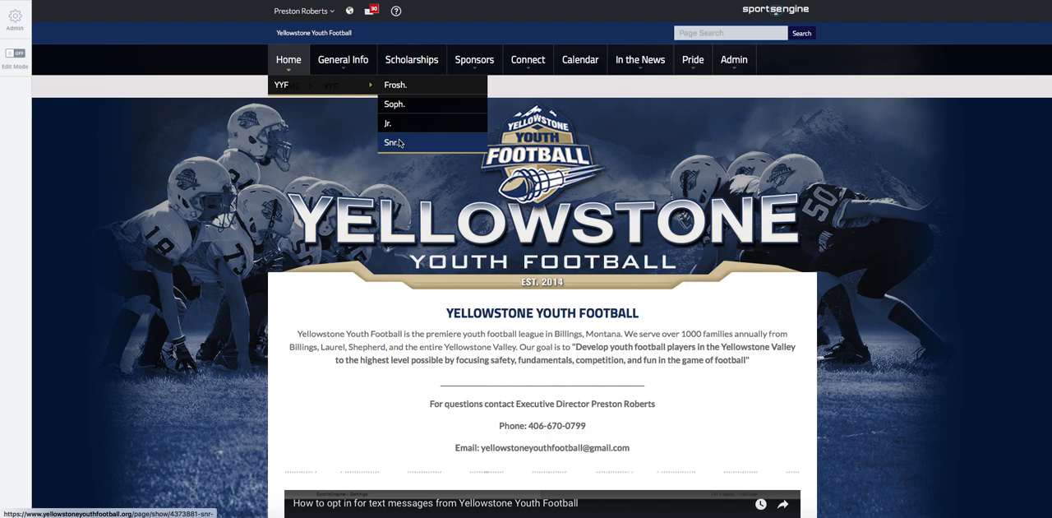
pyautogui.click(396, 143)
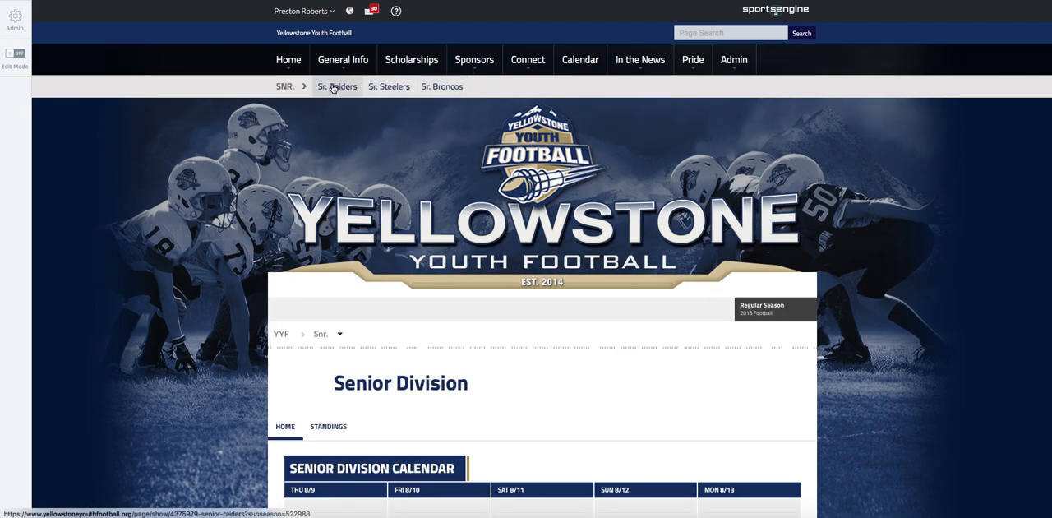
pyautogui.click(441, 88)
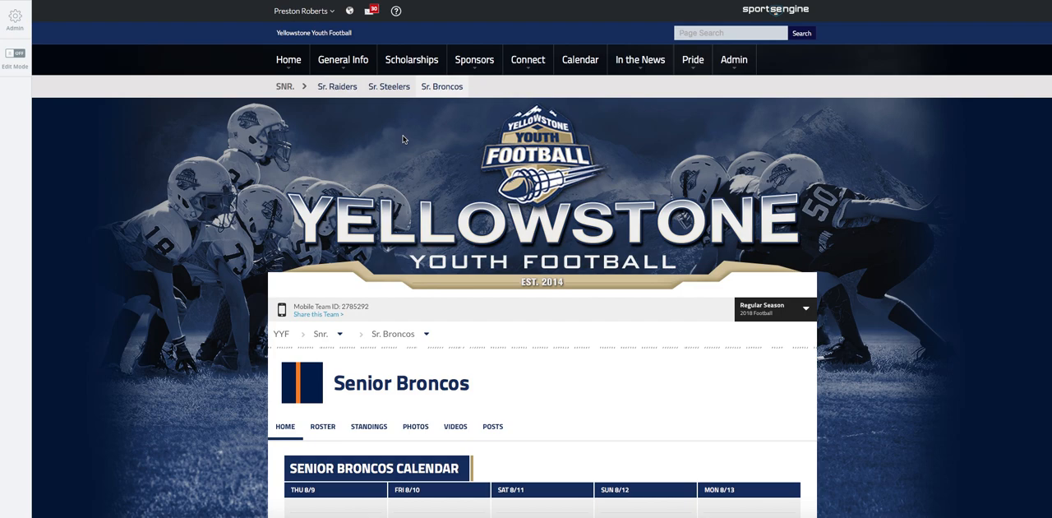
pyautogui.scroll(-1, 402, 139)
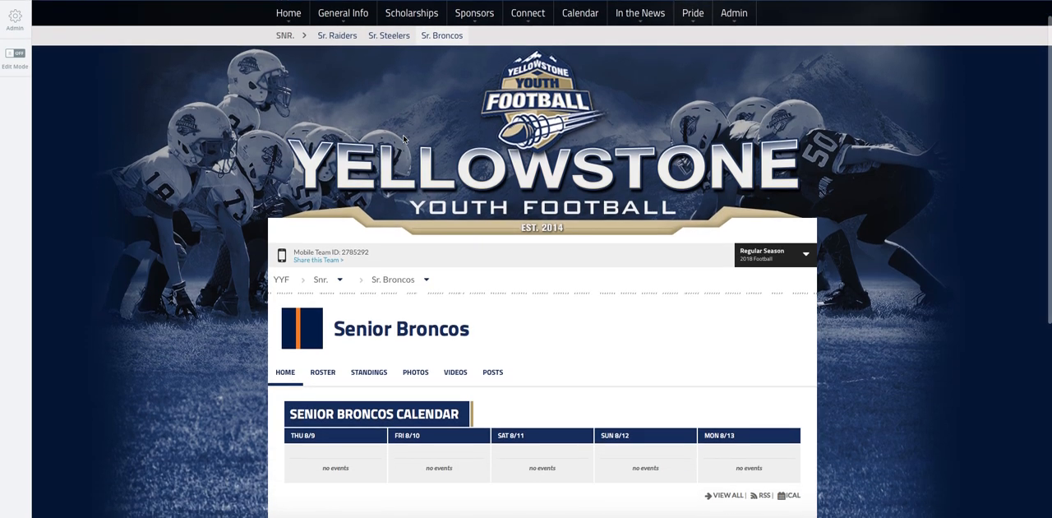
pyautogui.scroll(1, 403, 139)
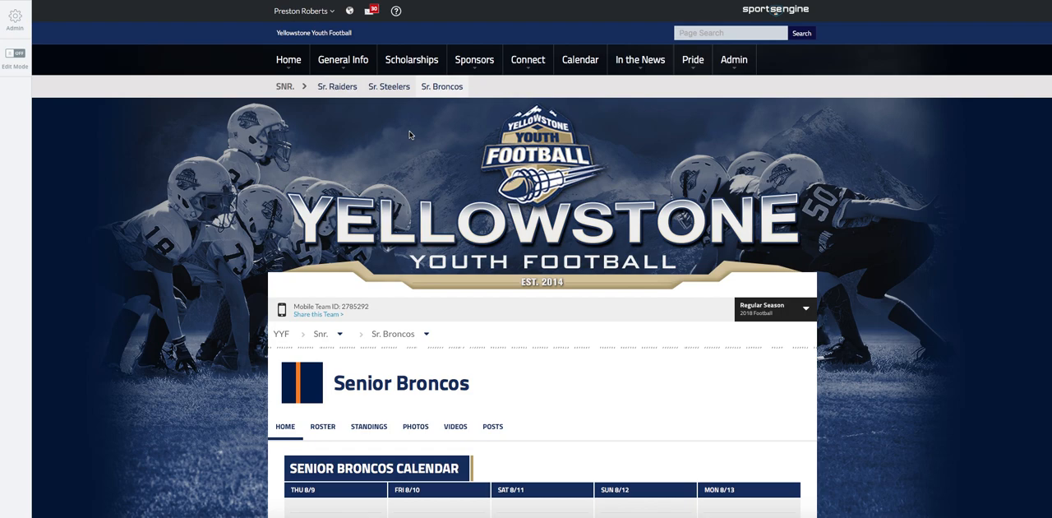
# - Turn on Edit Mode for the Senior Broncos page and look over its editable layout
pyautogui.click(22, 54)
pyautogui.scroll(-3, 303, 107)
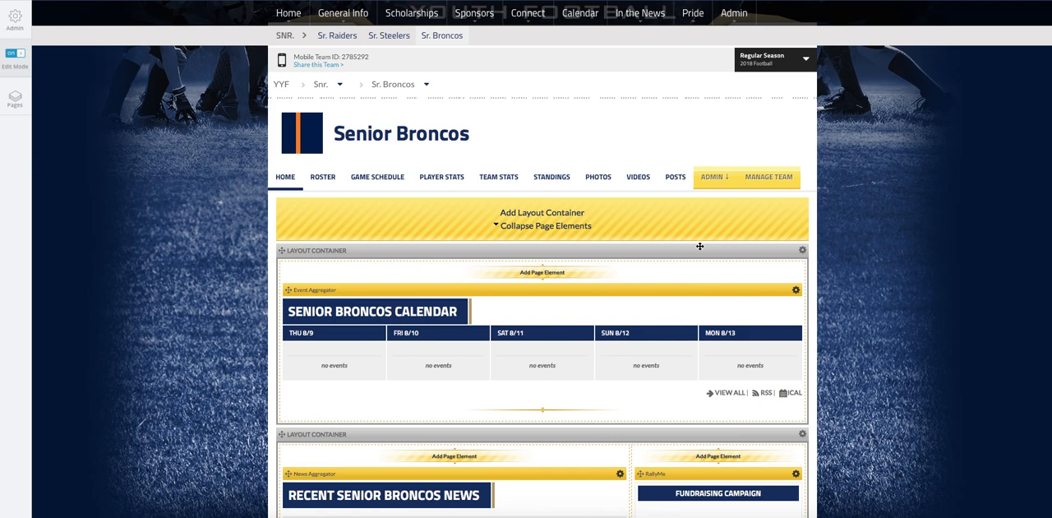
pyautogui.scroll(3, 700, 245)
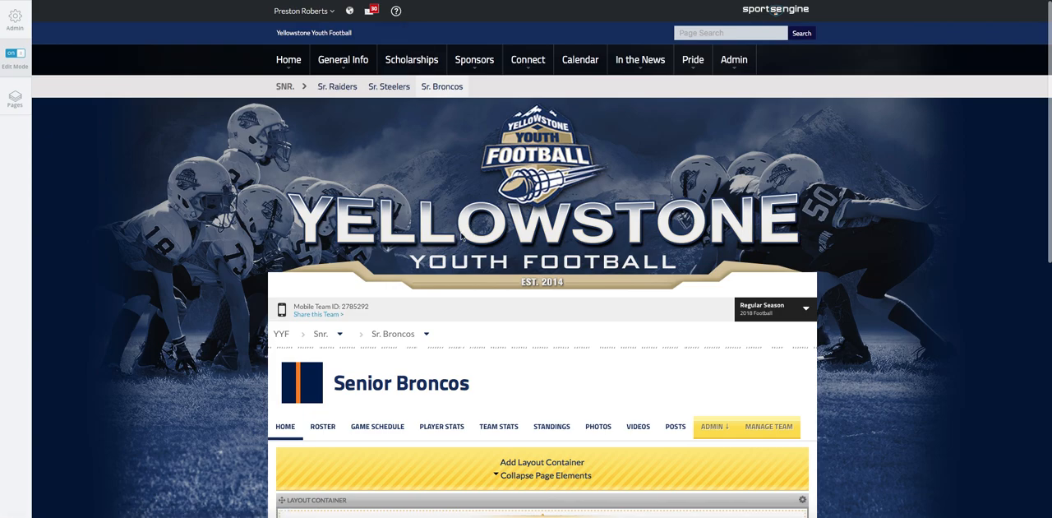
pyautogui.scroll(-2, 474, 260)
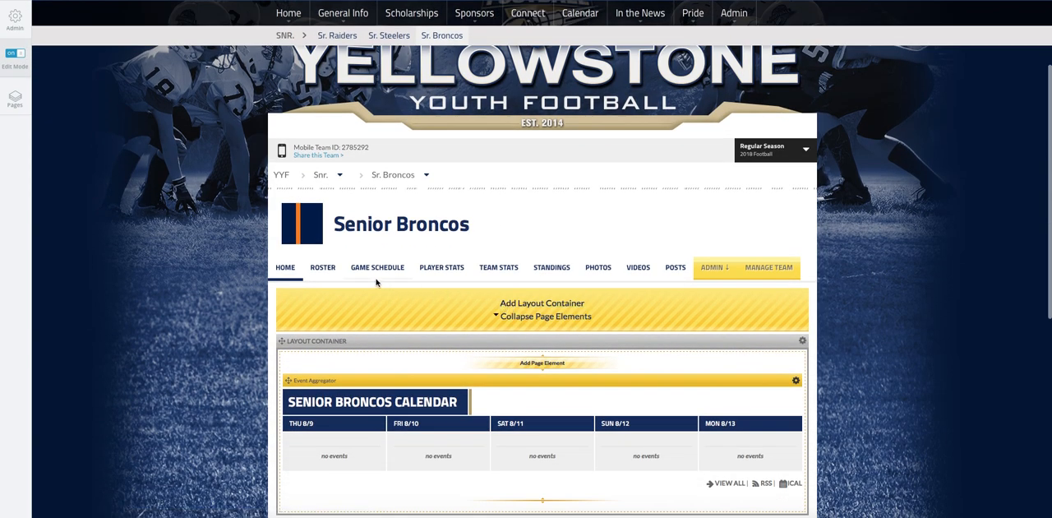
# - View the Senior Broncos roster page, and open the same team's player roster in the team management area
pyautogui.click(327, 272)
pyautogui.scroll(-4, 517, 301)
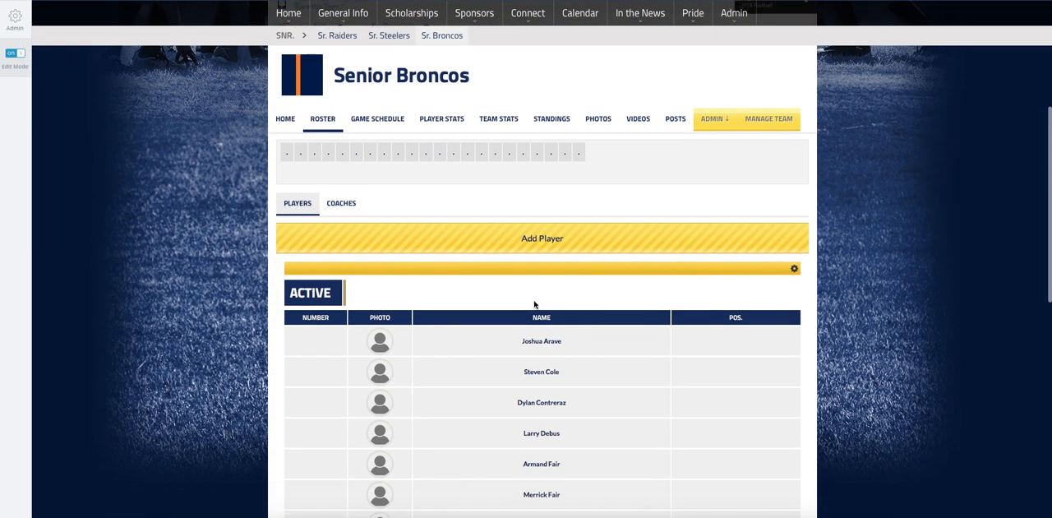
pyautogui.click(774, 118)
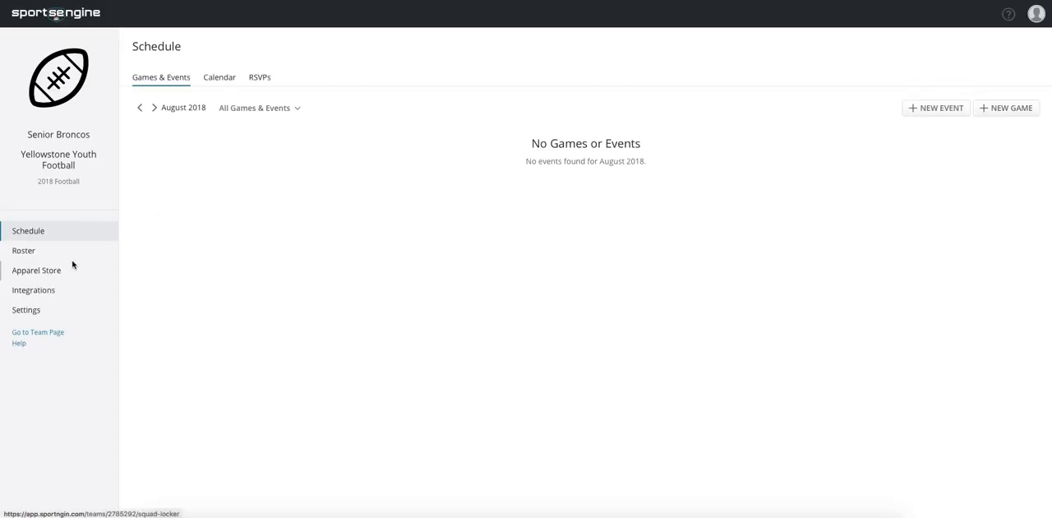
pyautogui.click(34, 253)
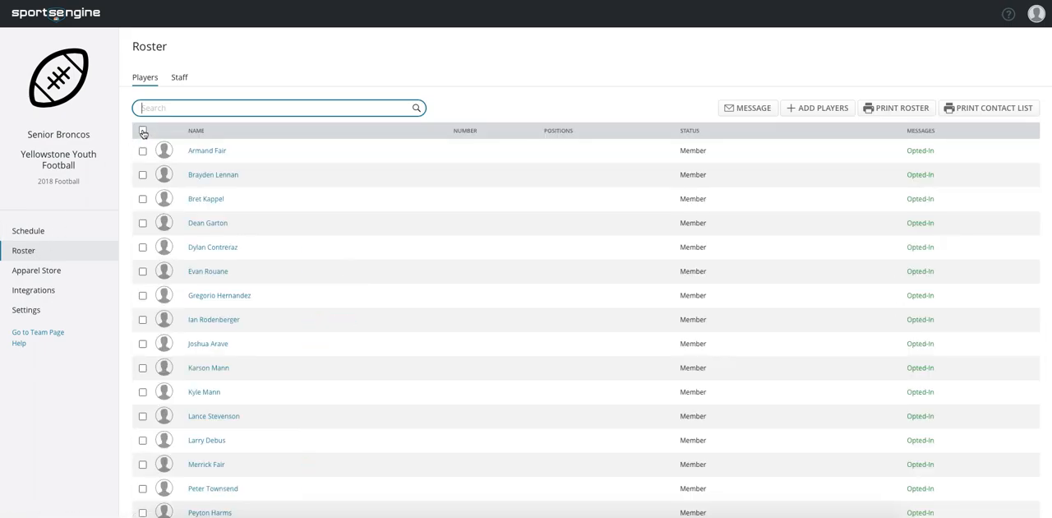
pyautogui.scroll(-3, 155, 228)
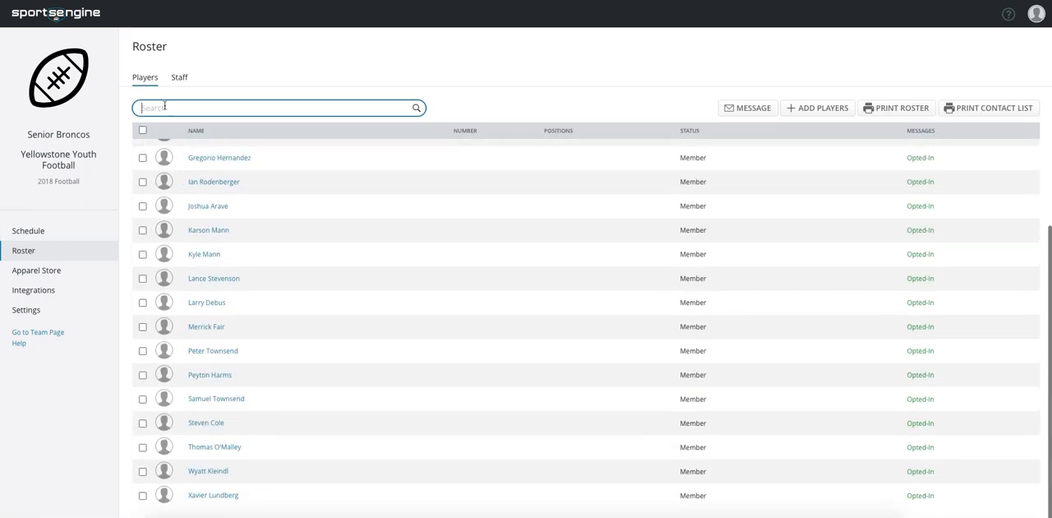
# - Select a single player on the roster and clear that selection
pyautogui.click(142, 254)
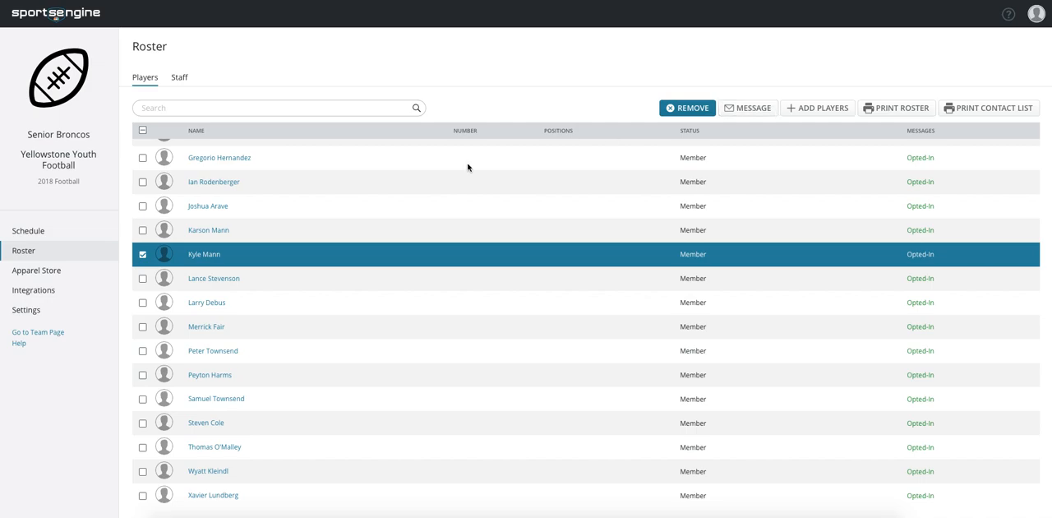
pyautogui.click(142, 254)
pyautogui.scroll(4, 148, 258)
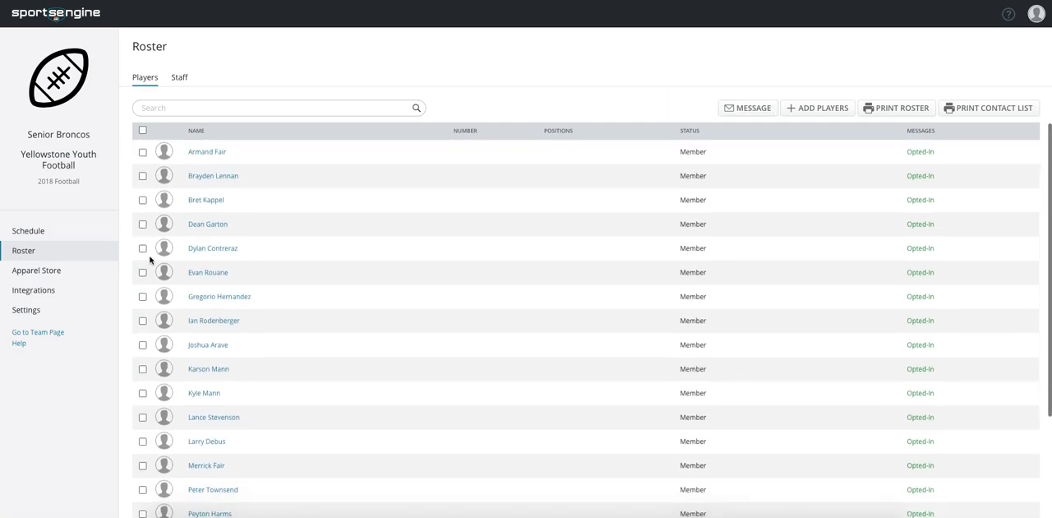
# - Select all players on the roster, start a message to them, review the recipients, and close it without sending
pyautogui.click(143, 130)
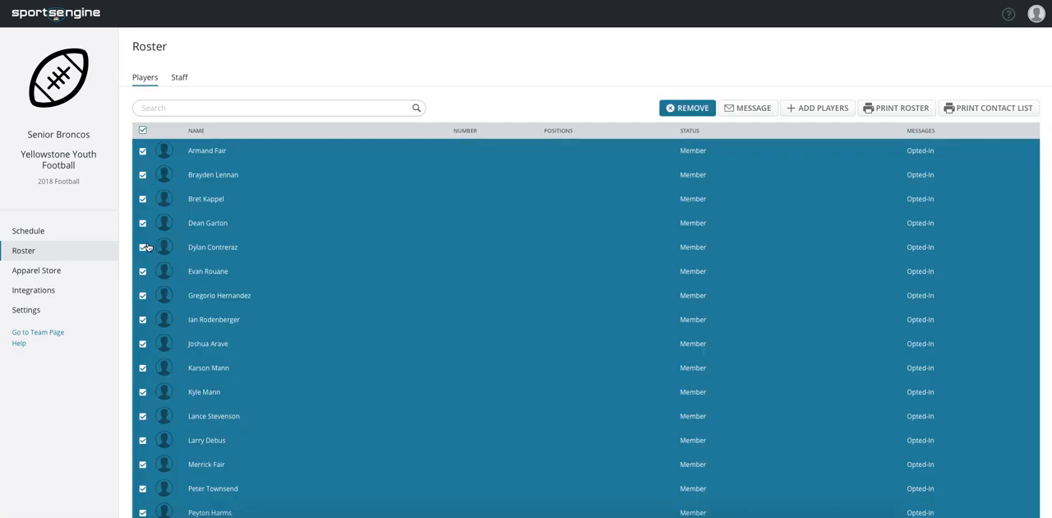
pyautogui.click(741, 109)
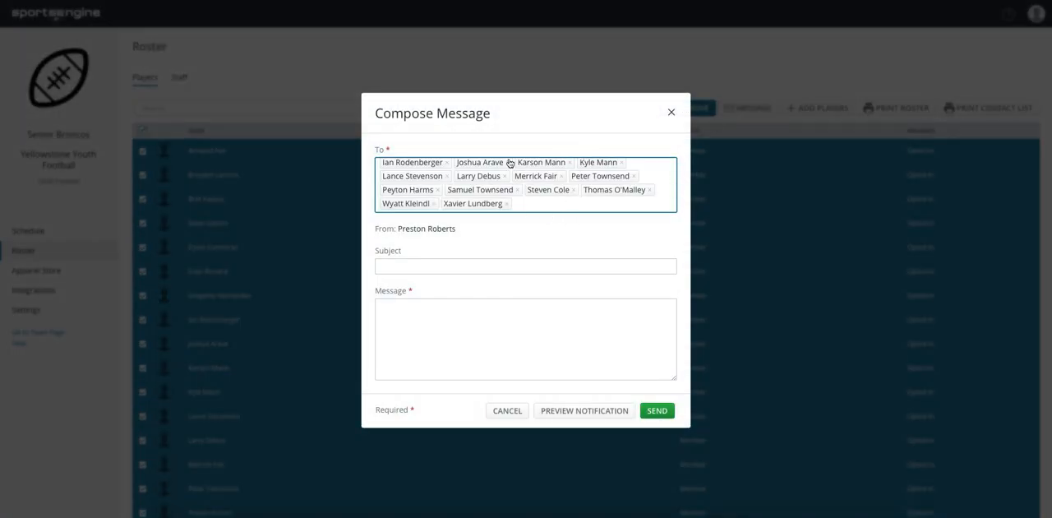
pyautogui.scroll(2, 524, 177)
pyautogui.scroll(-2, 526, 182)
pyautogui.scroll(2, 518, 183)
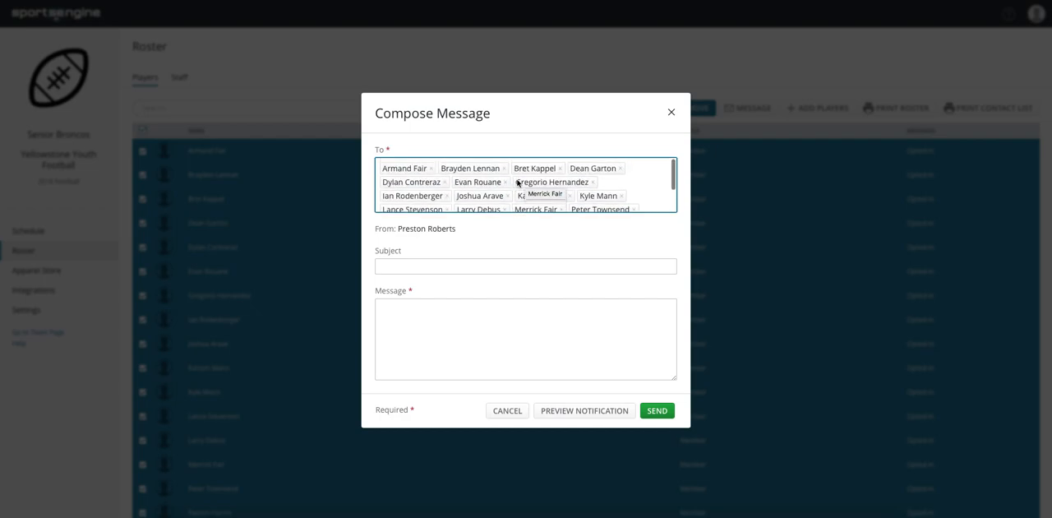
pyautogui.scroll(-3, 519, 196)
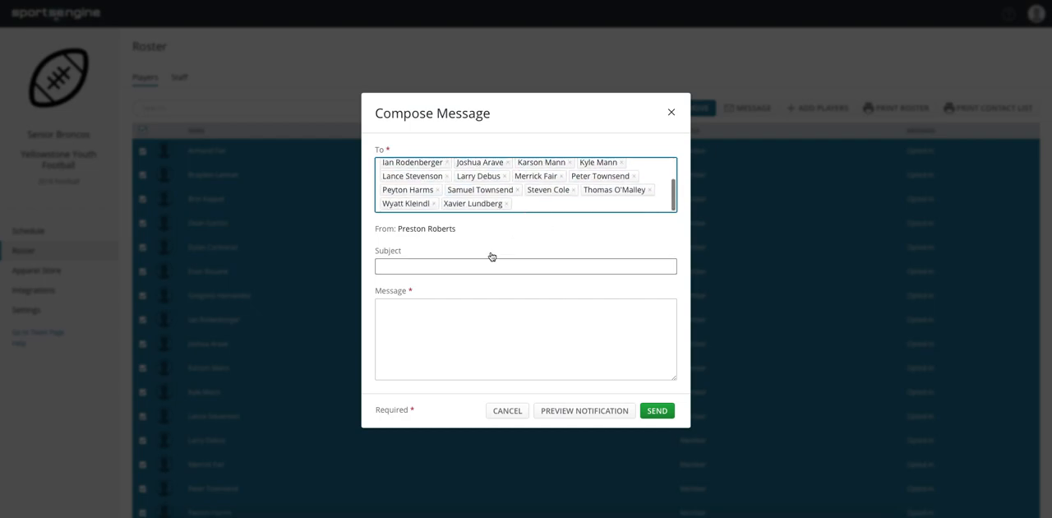
pyautogui.click(672, 113)
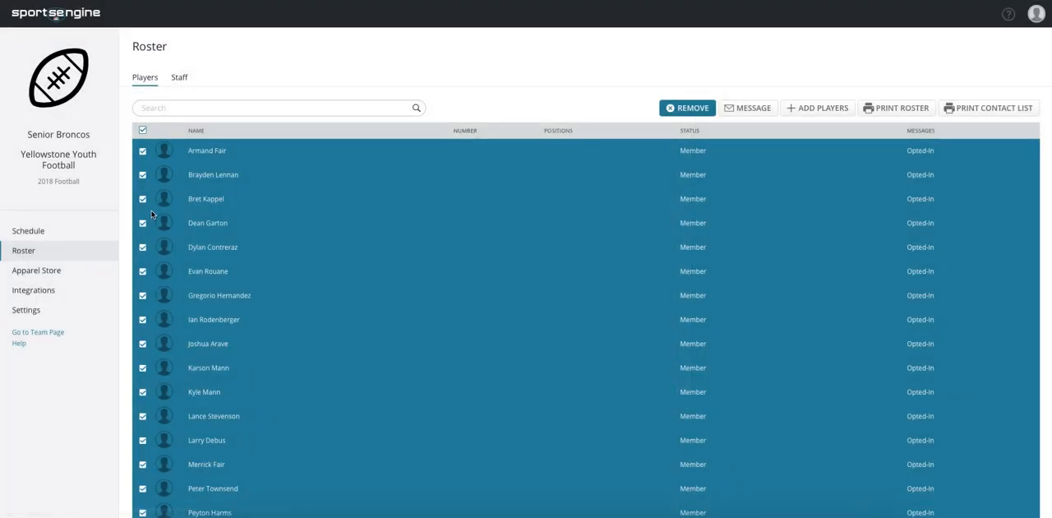
# - Start a new event in the team schedule, and turn its Repeats option on and off again
pyautogui.click(40, 236)
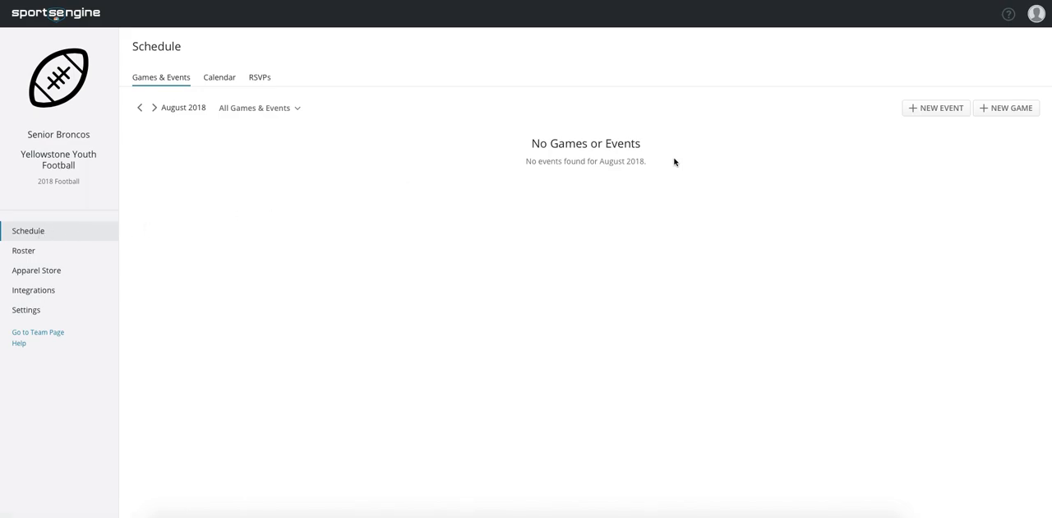
pyautogui.click(939, 109)
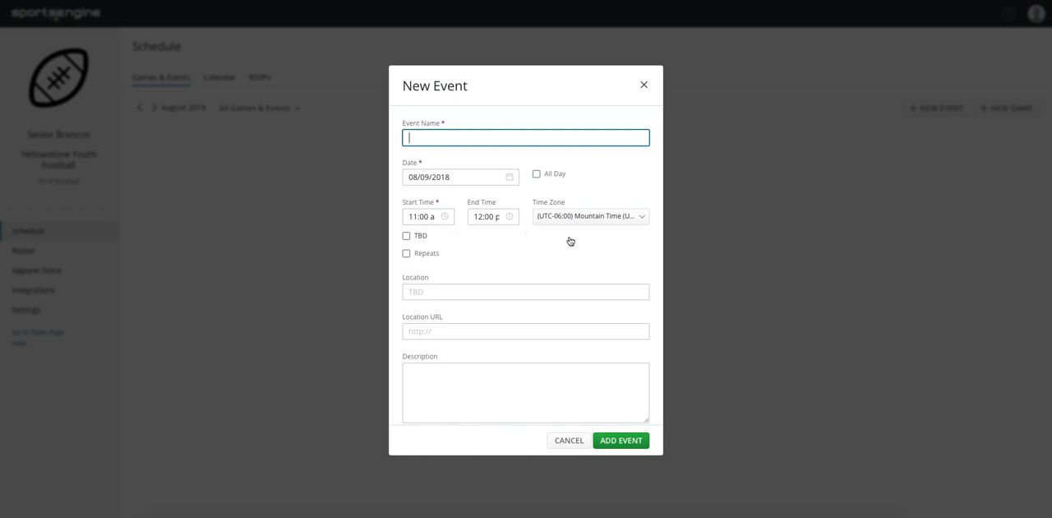
pyautogui.click(406, 254)
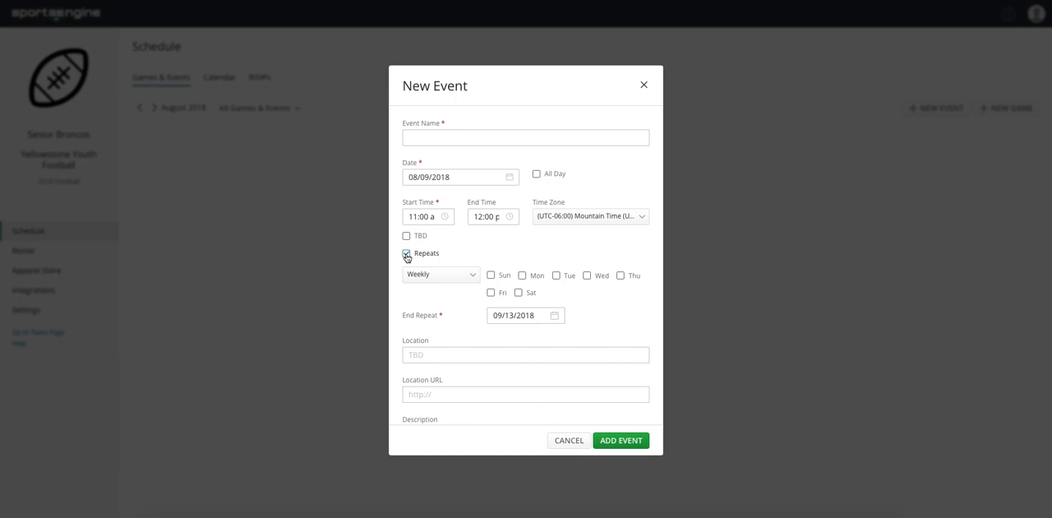
pyautogui.click(406, 256)
# - Change the event's invitees to Let me pick, look over the player list, and return the choice to All players & staff
pyautogui.scroll(-3, 465, 284)
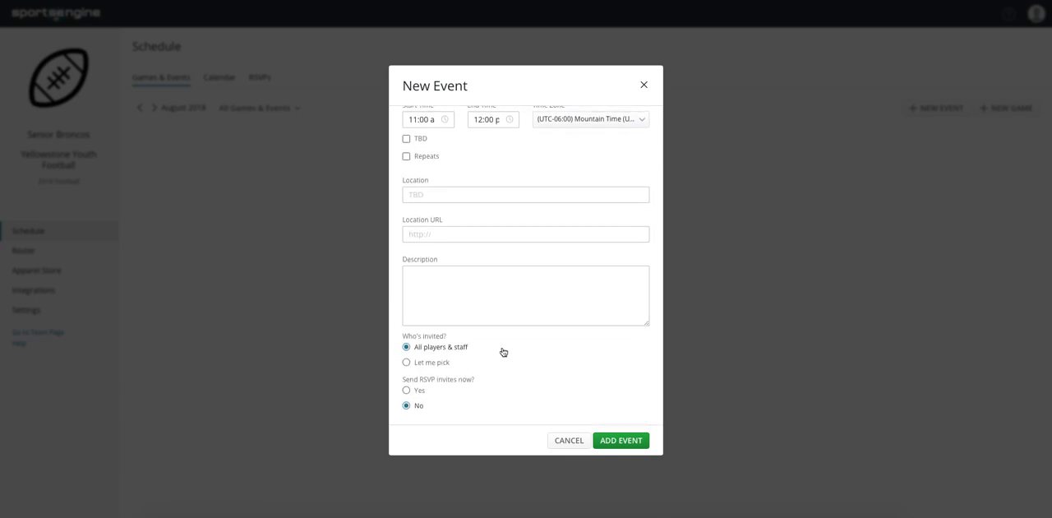
pyautogui.click(406, 362)
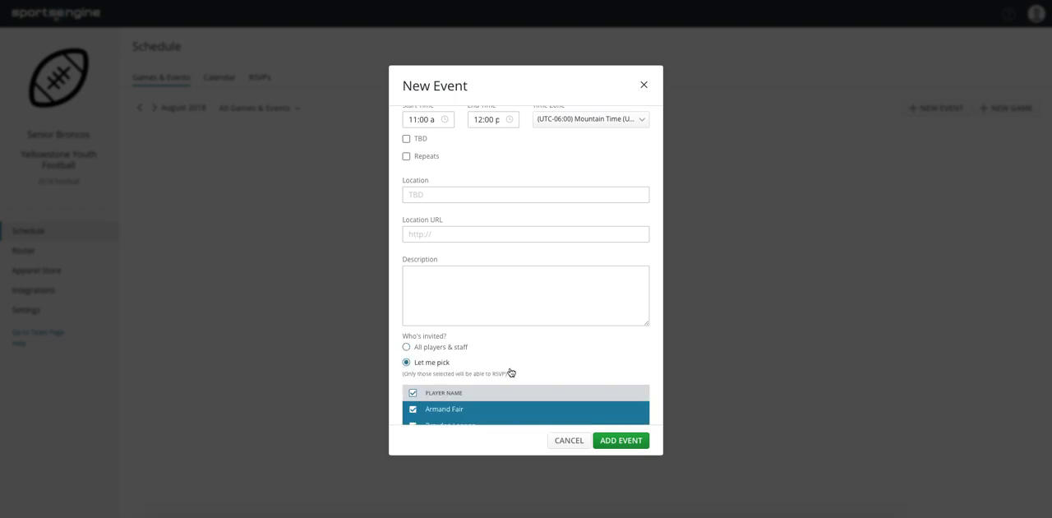
pyautogui.scroll(-4, 511, 371)
pyautogui.scroll(3, 511, 372)
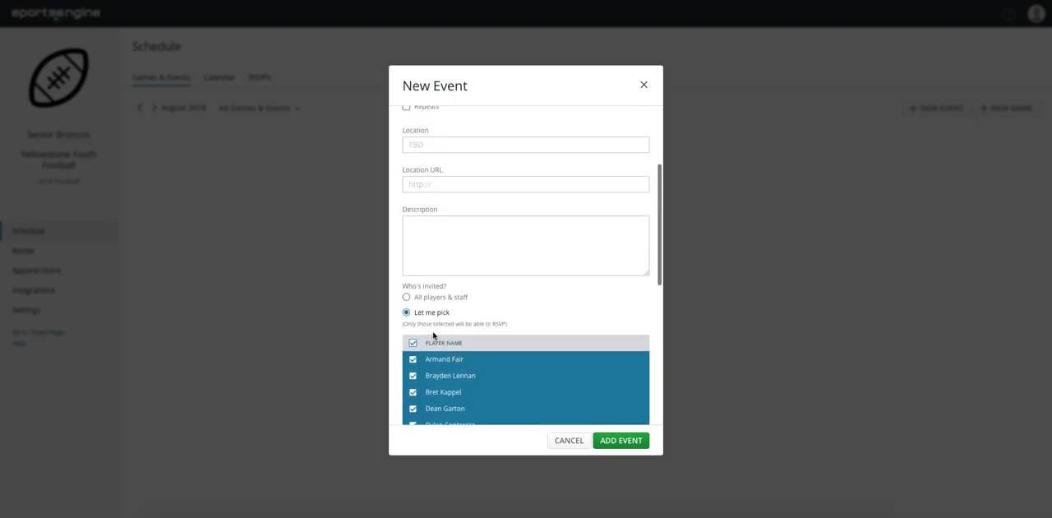
pyautogui.click(407, 295)
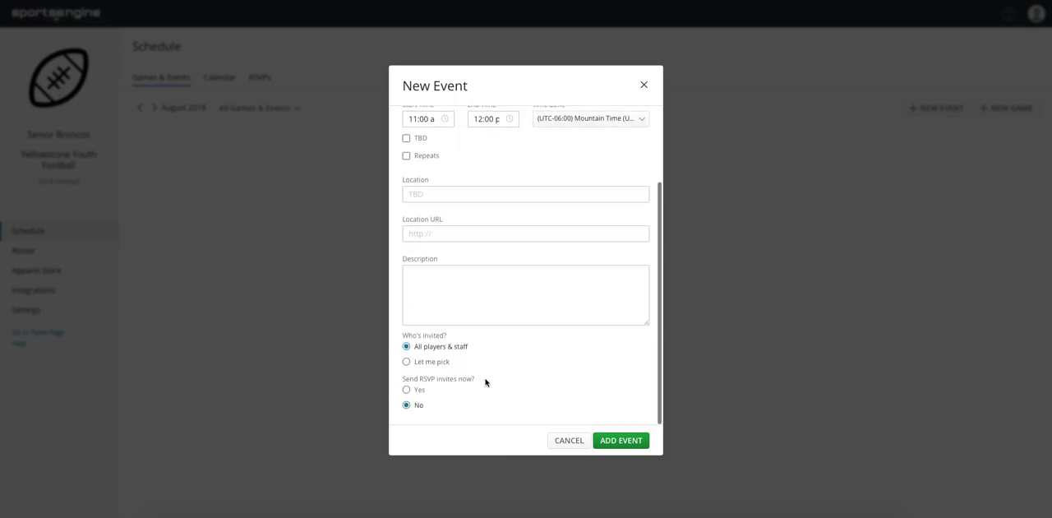
# - Set the event to send RSVP invites now, review the form, and cancel the new event
pyautogui.click(406, 390)
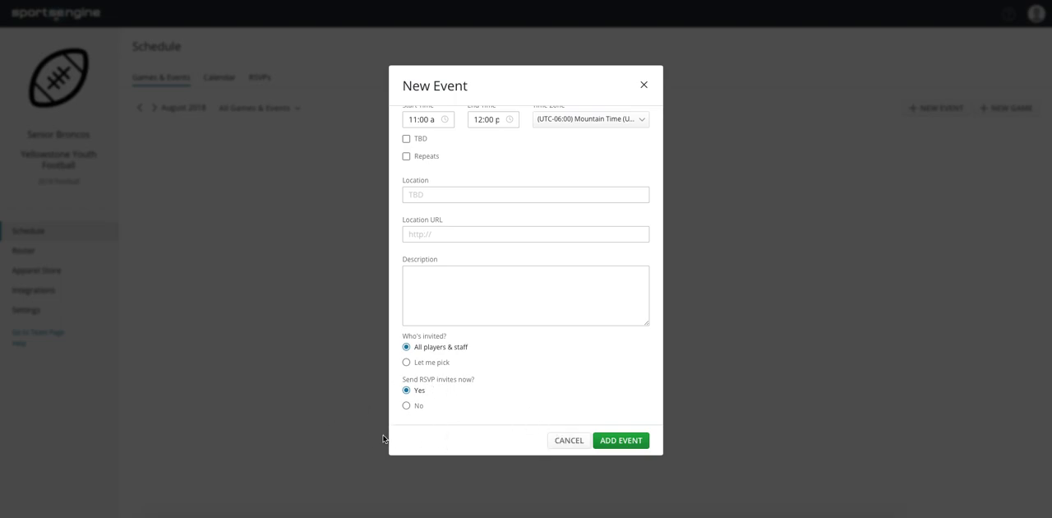
pyautogui.scroll(5, 527, 354)
pyautogui.scroll(-5, 527, 355)
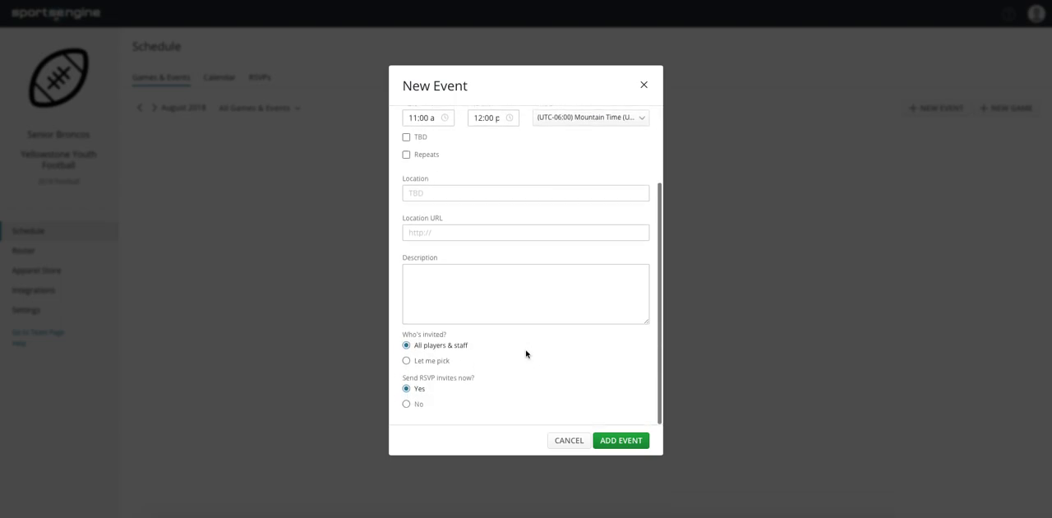
pyautogui.click(569, 442)
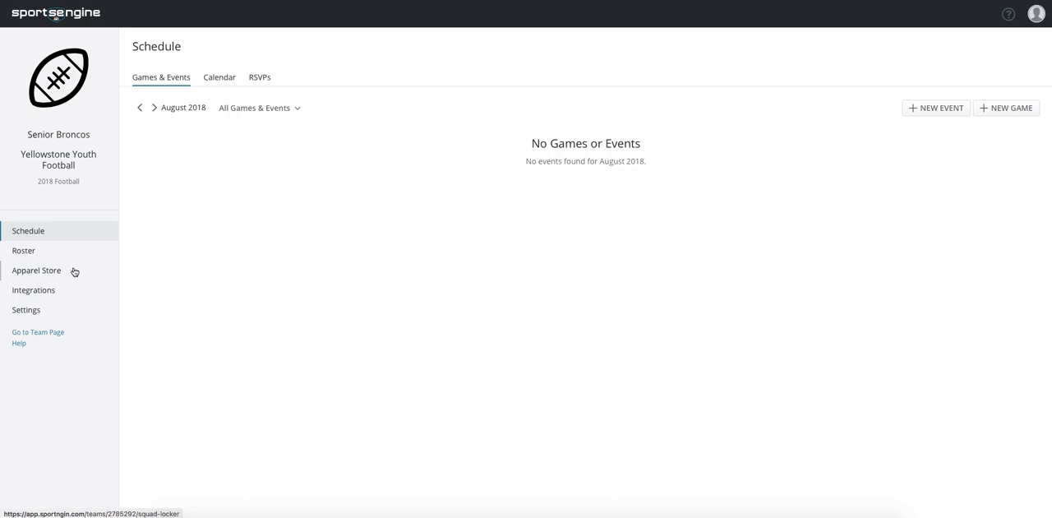
# - Return from team management to the Senior Broncos team page and look over its page elements
pyautogui.click(33, 336)
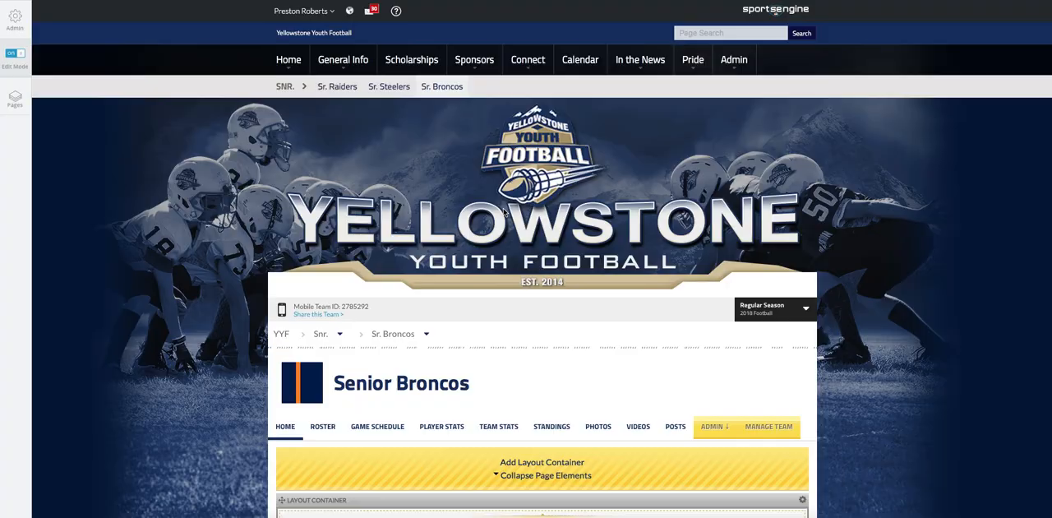
pyautogui.scroll(-4, 463, 335)
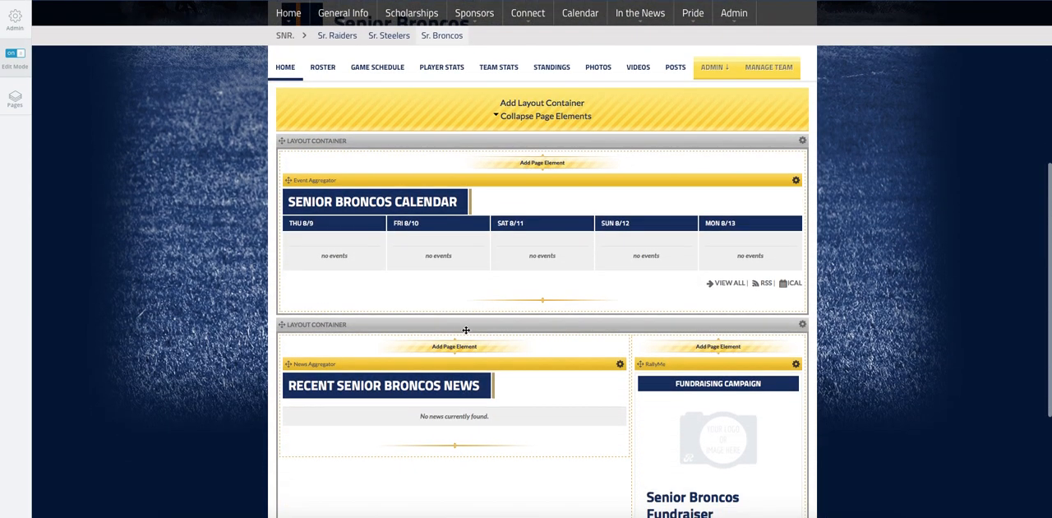
pyautogui.scroll(2, 230, 292)
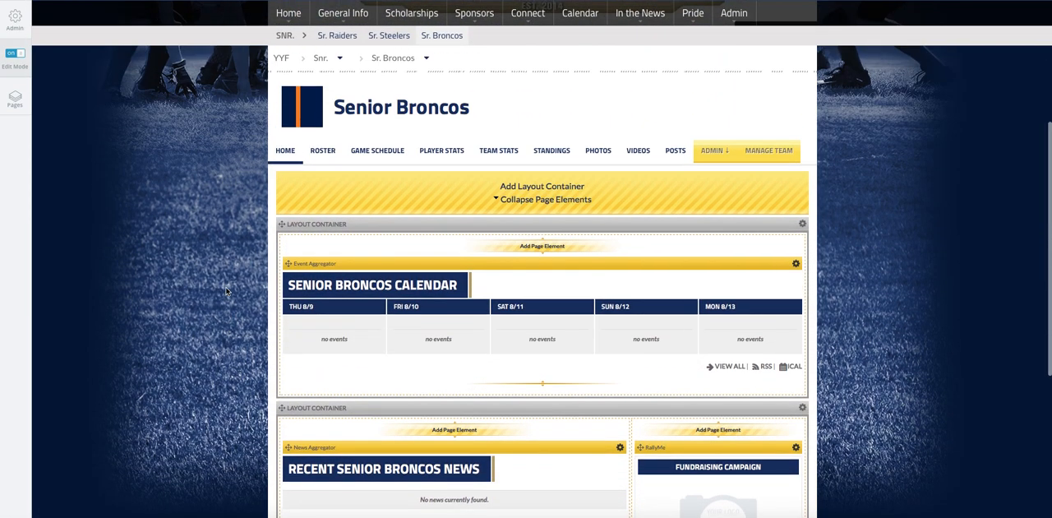